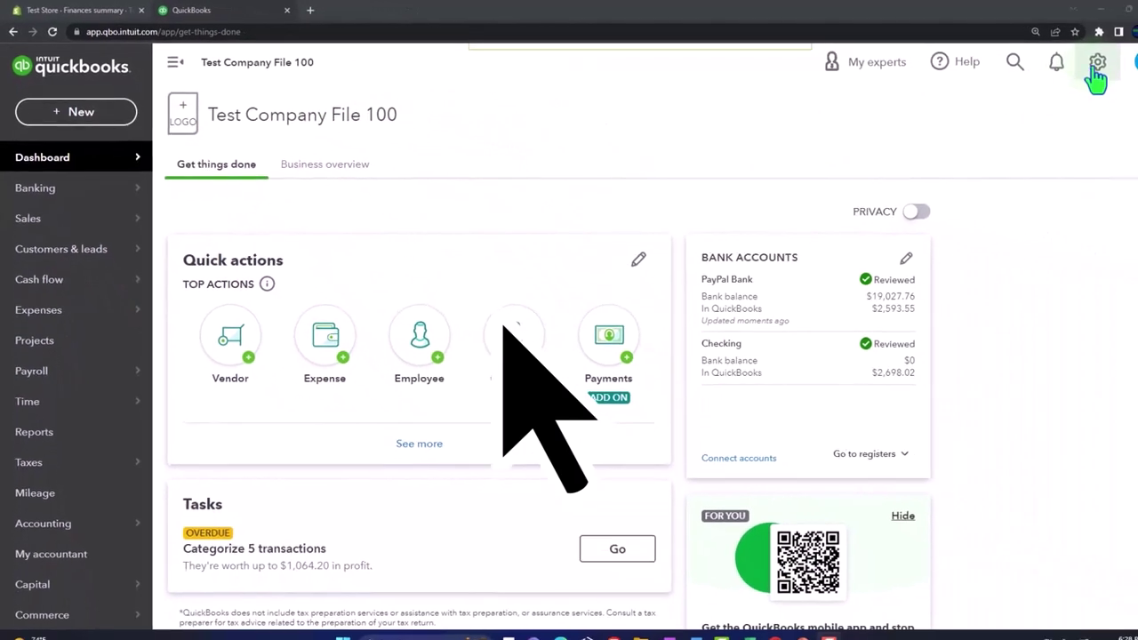
- Duplicate the Test Company File 100 dashboard tab twice so three QuickBooks tabs are open
click(1096, 66)
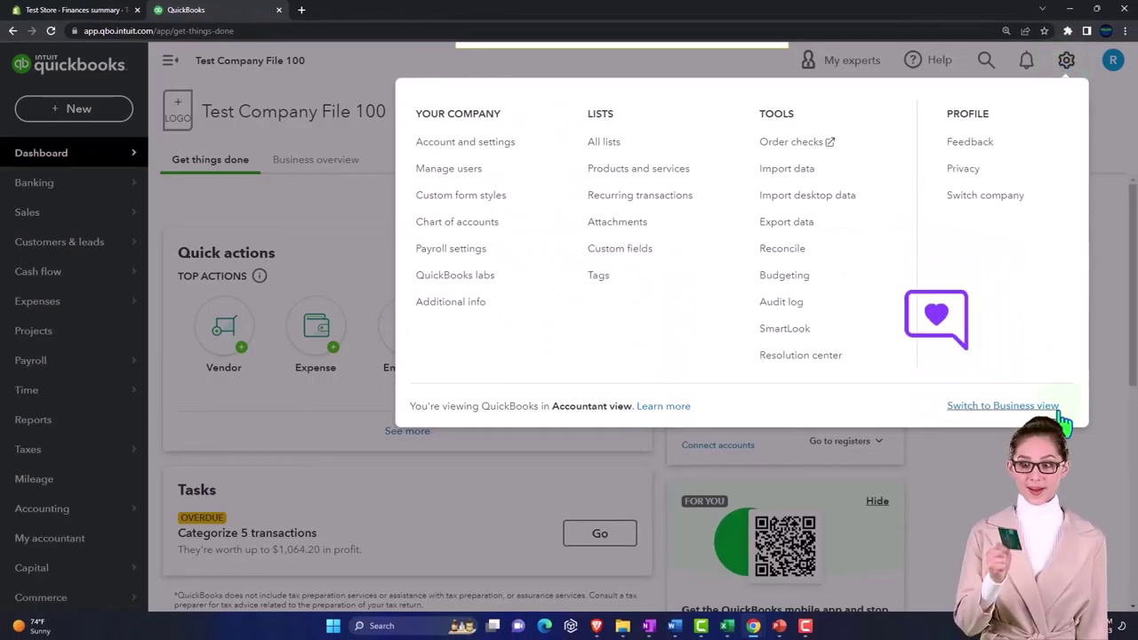
click(1073, 455)
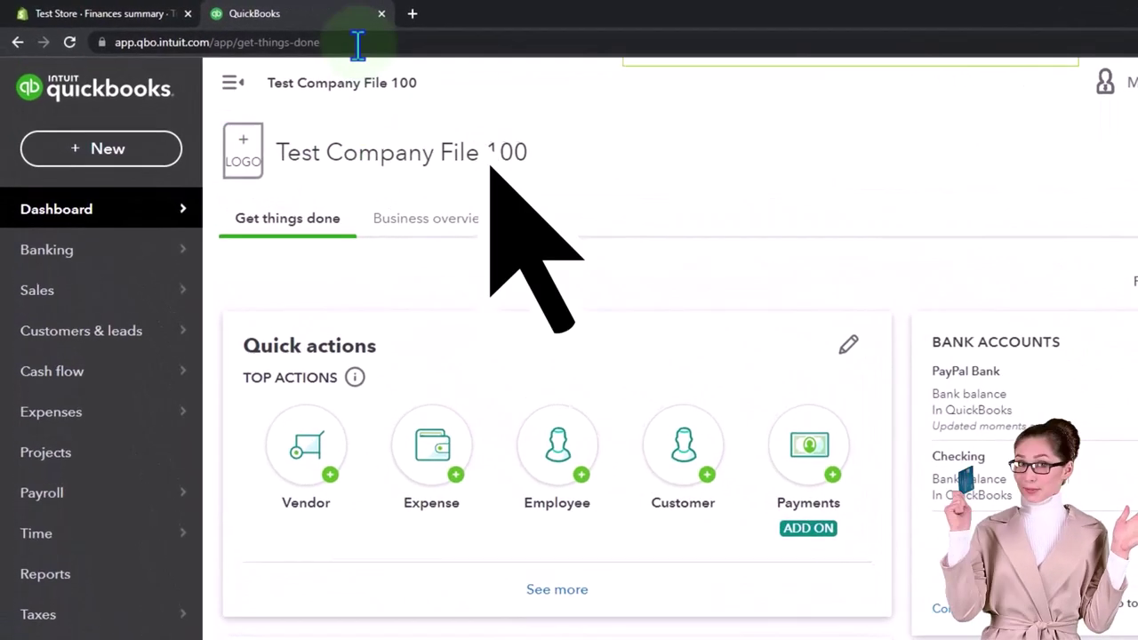
right_click(338, 16)
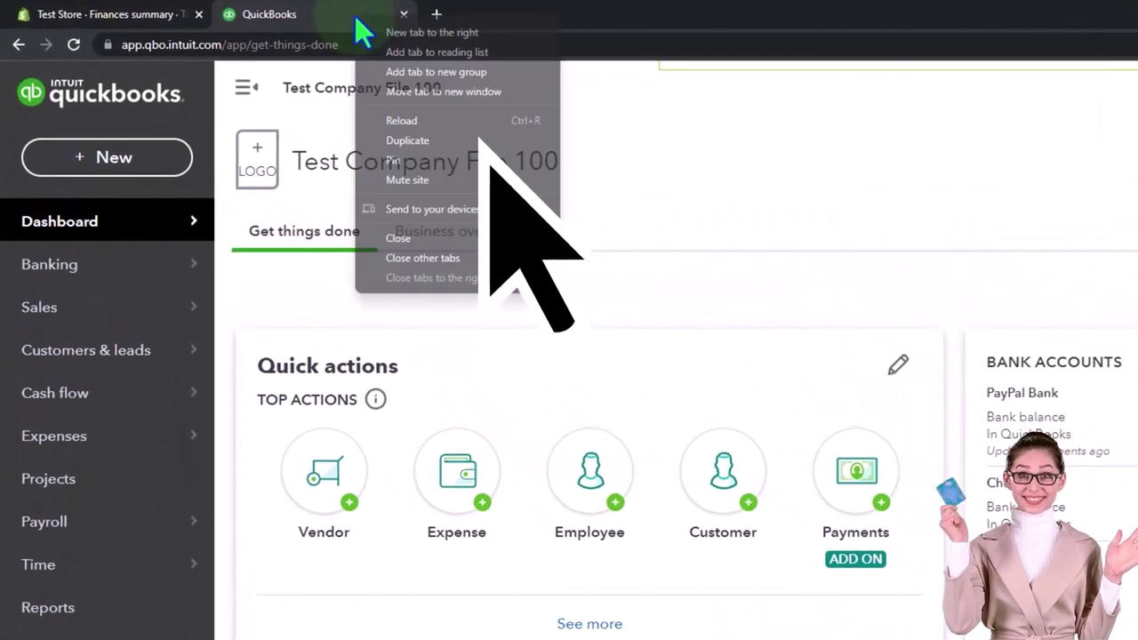
click(411, 141)
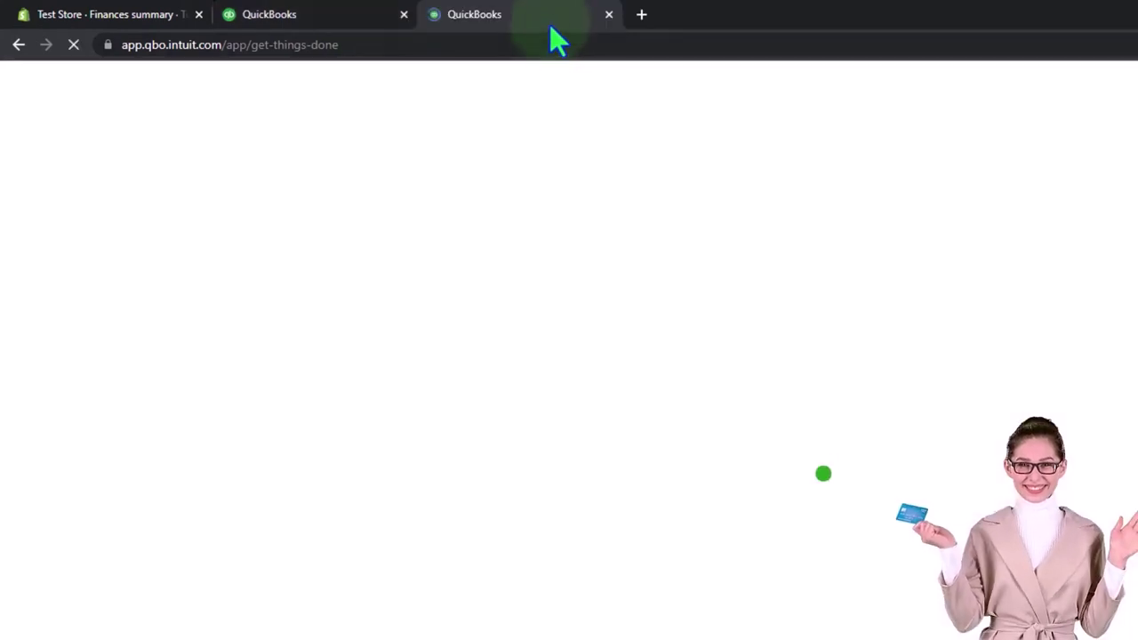
right_click(551, 15)
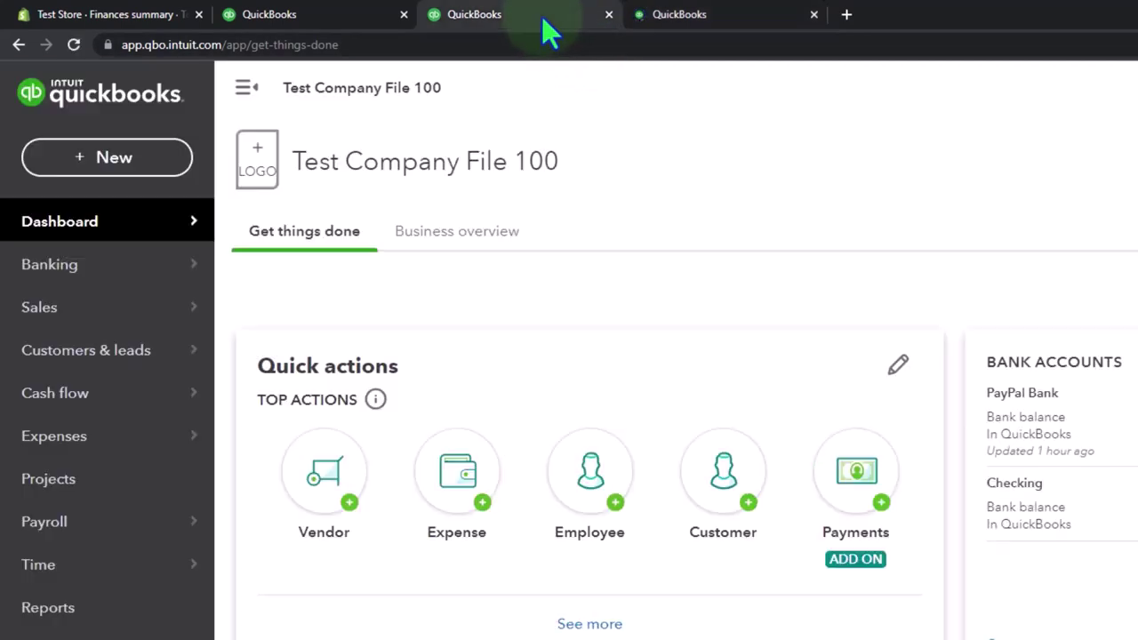
- Open the Balance Sheet, then run Profit and Loss for 01/01/2025–12/31/2025 in the fourth tab
click(96, 609)
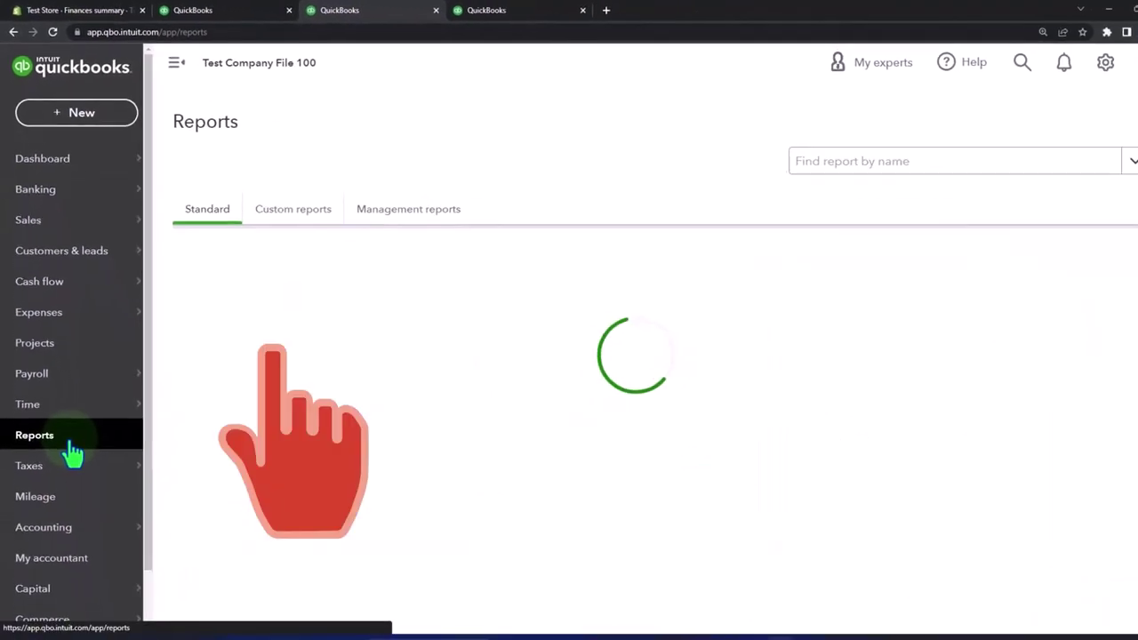
click(257, 343)
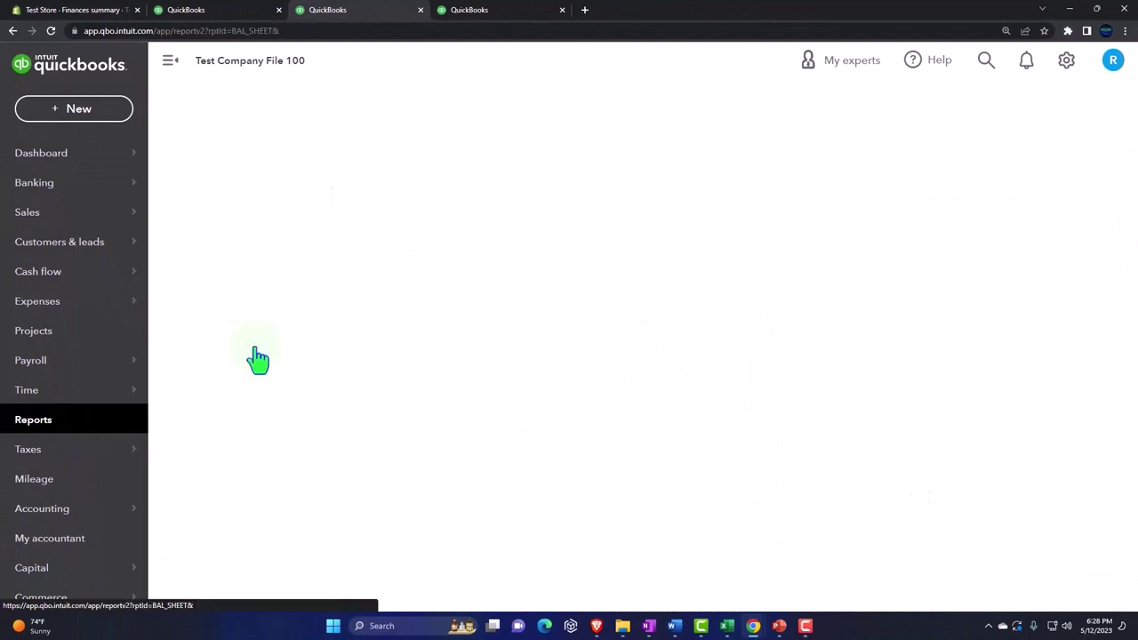
click(474, 11)
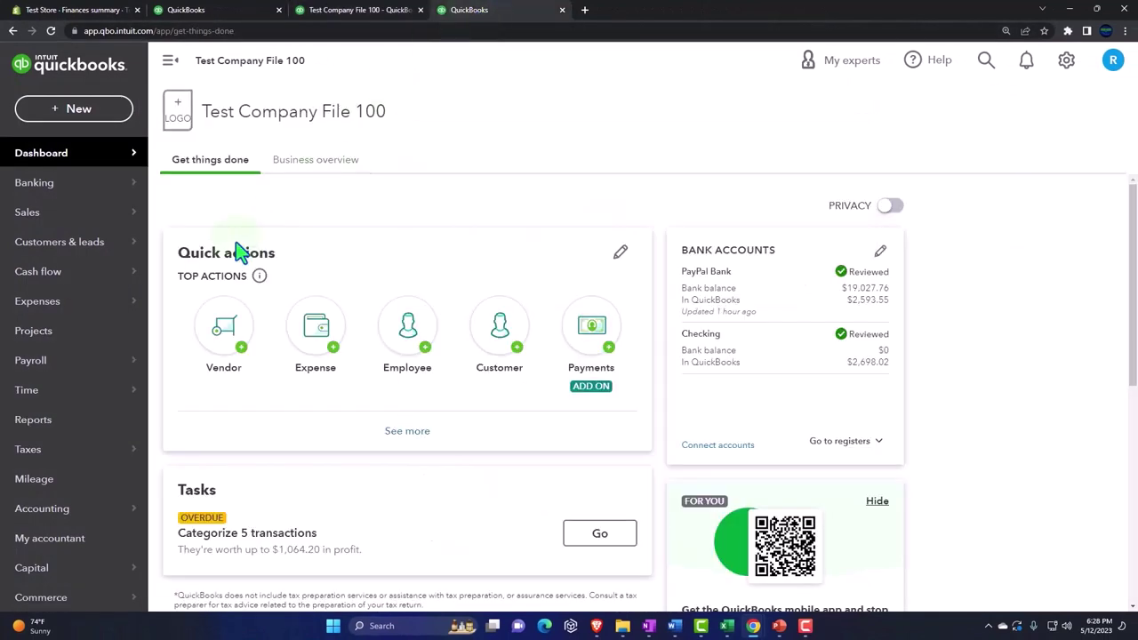
click(59, 428)
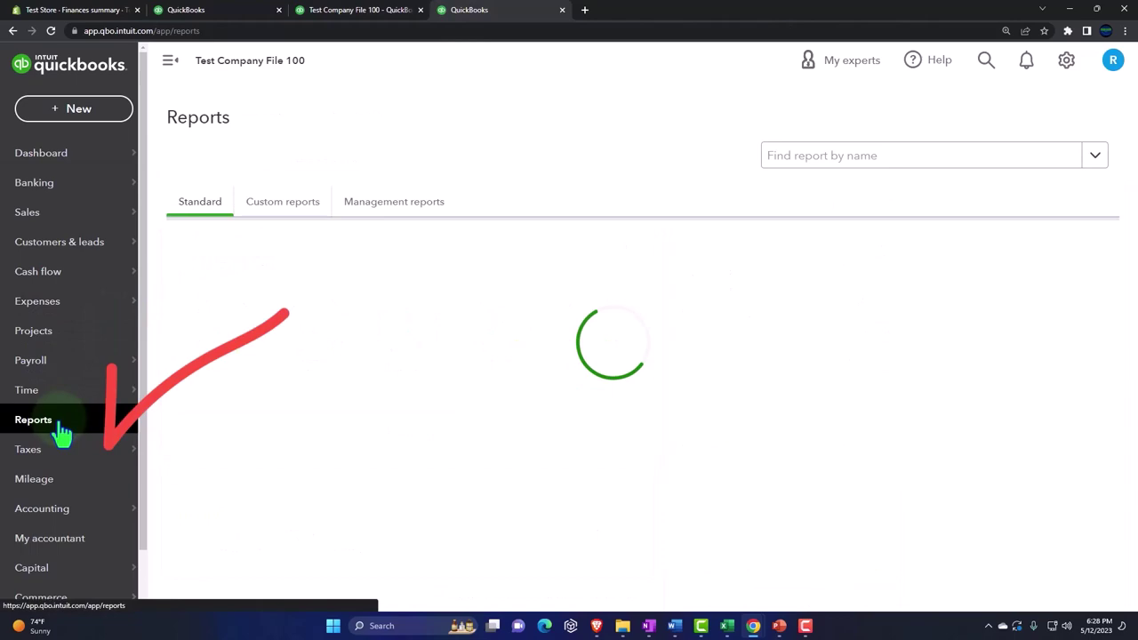
click(264, 377)
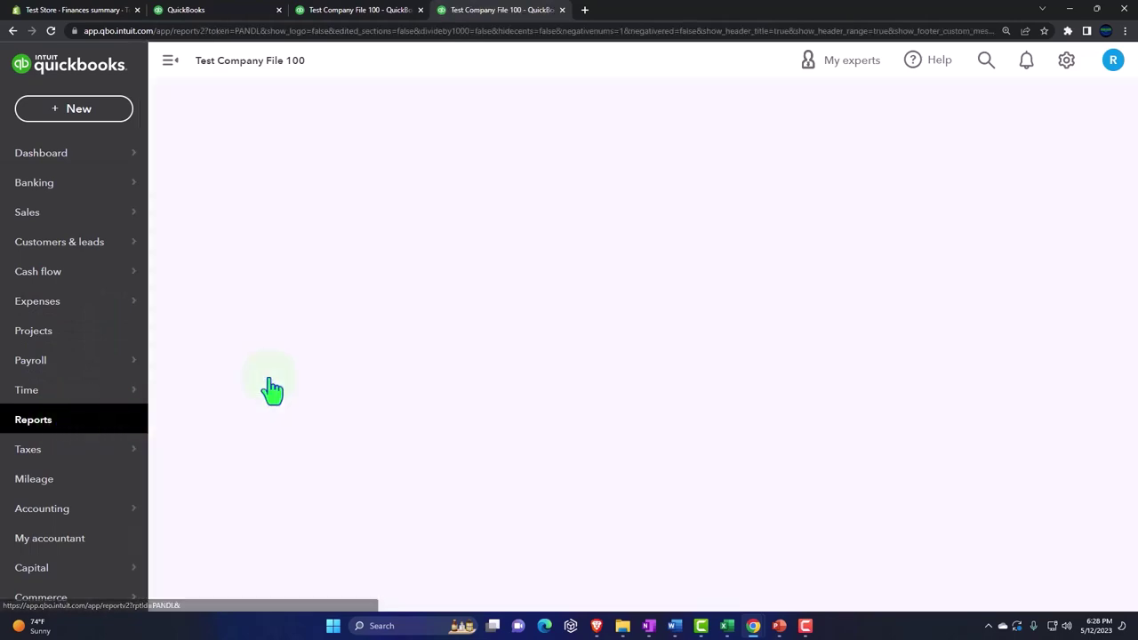
click(169, 64)
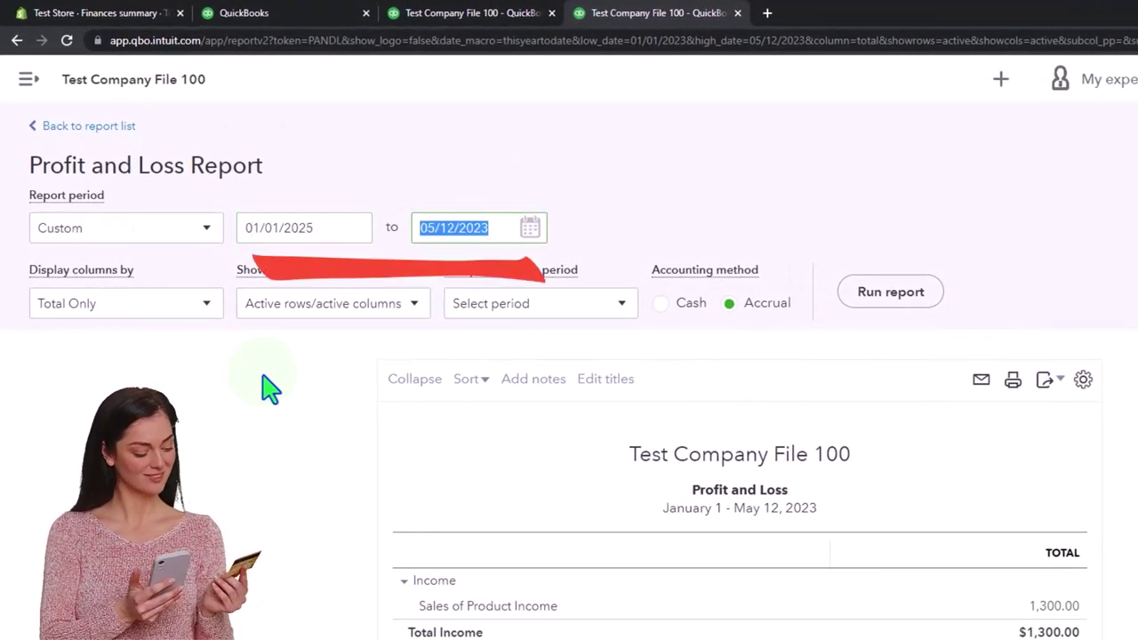
text(025)
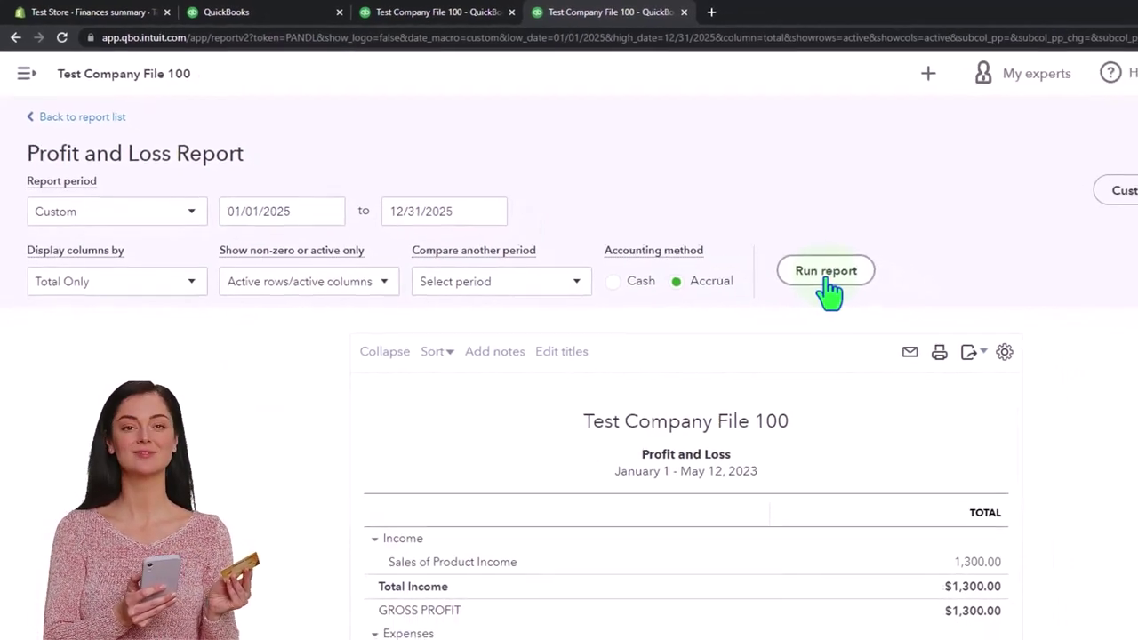
click(826, 276)
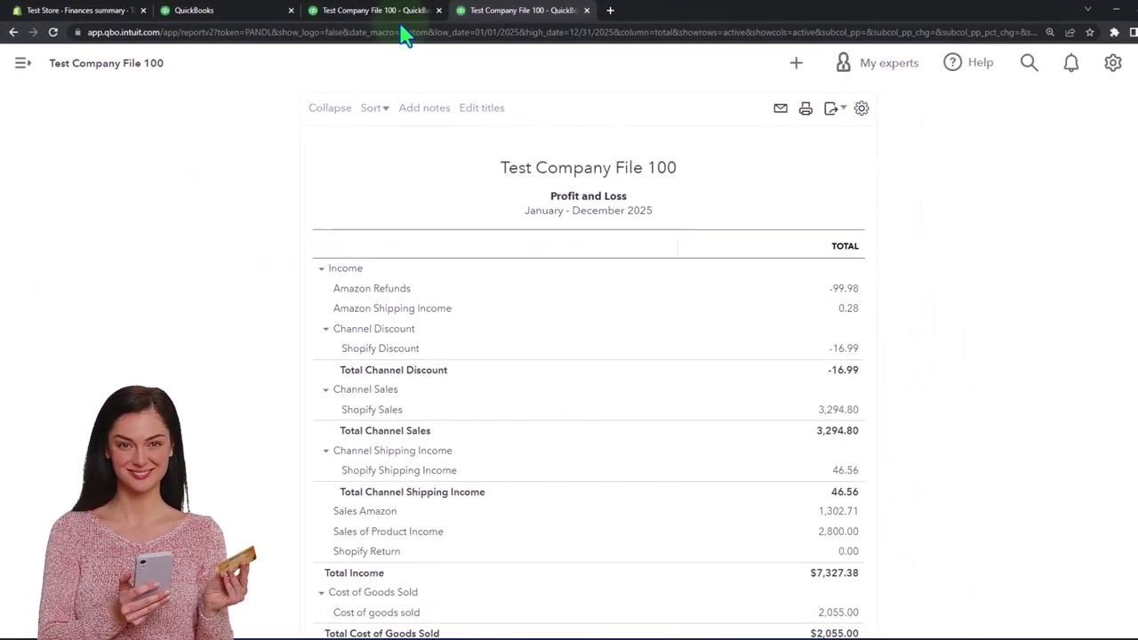
- Rerun the Balance Sheet for 01/01/2025 to 12/31/2025 with the sidebar collapsed
click(426, 11)
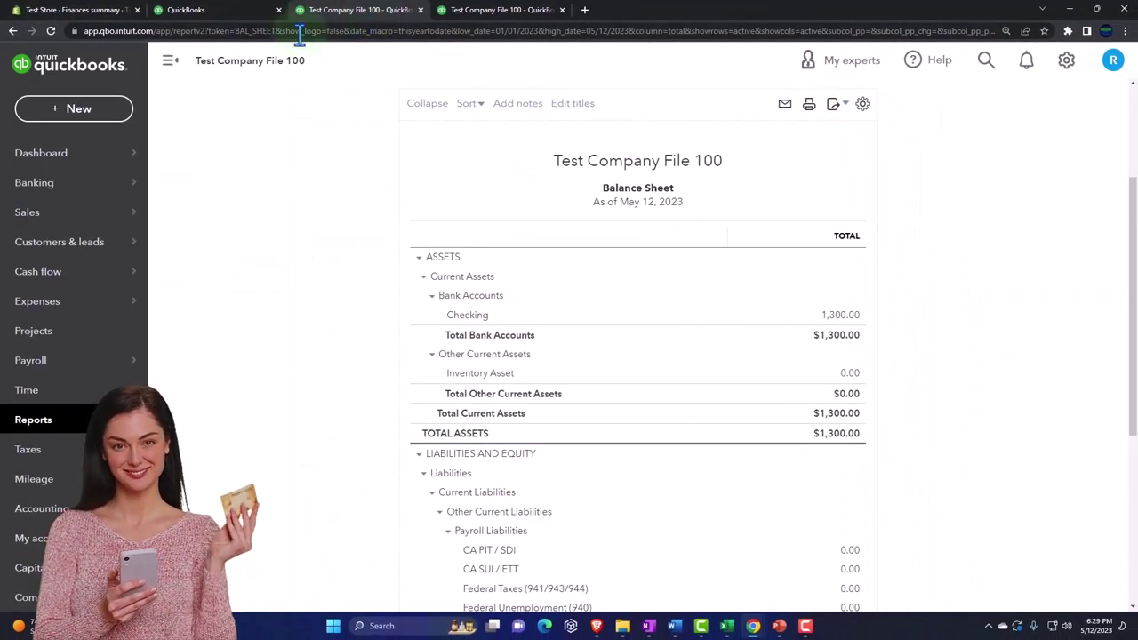
click(171, 61)
click(238, 175)
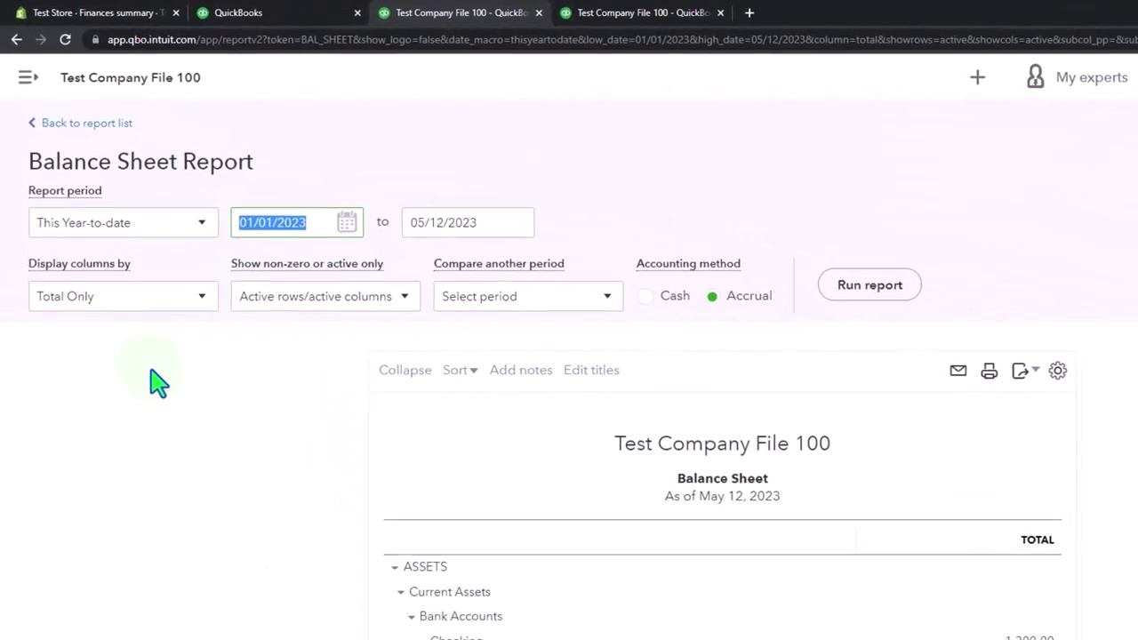
text(01)
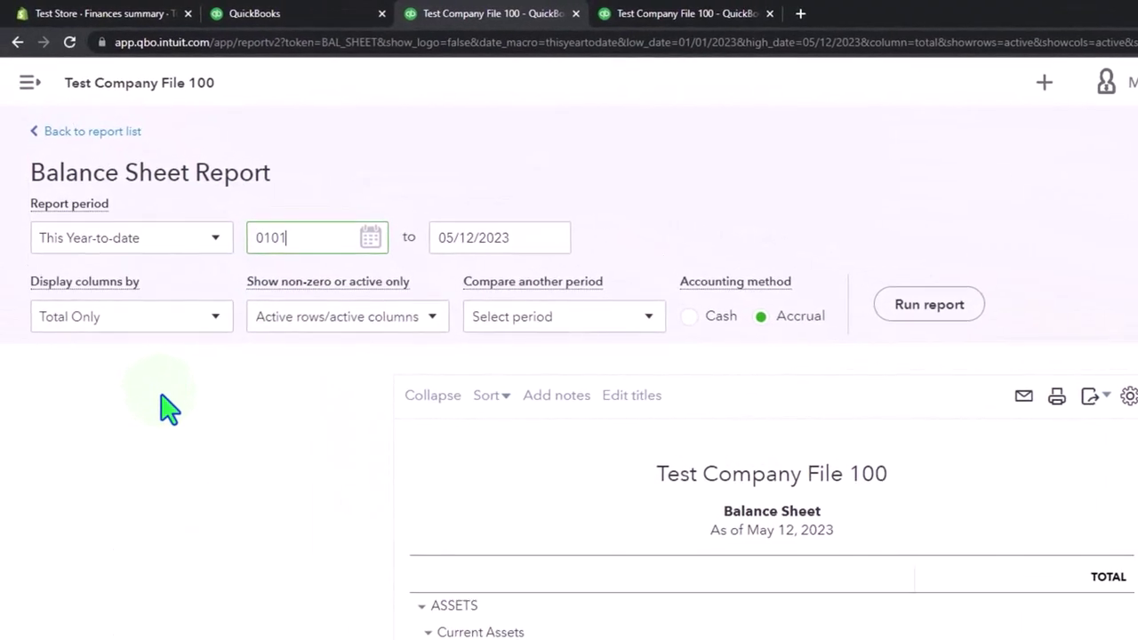
text(/01/2025)
key(Tab)
text(1)
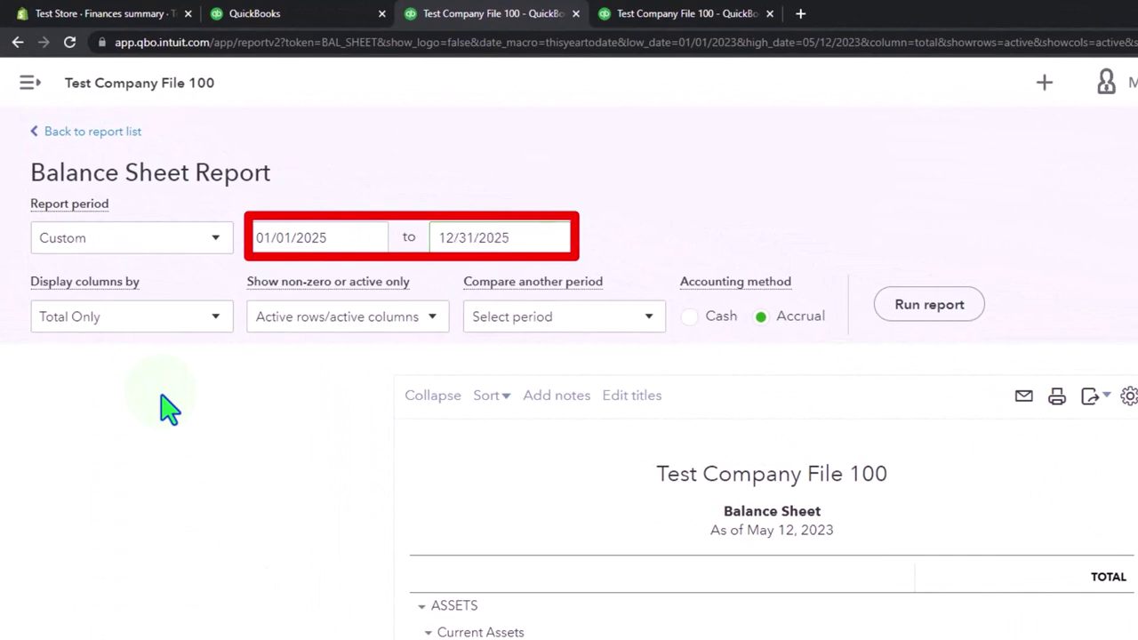
click(926, 306)
scroll(880, 302, down, 3)
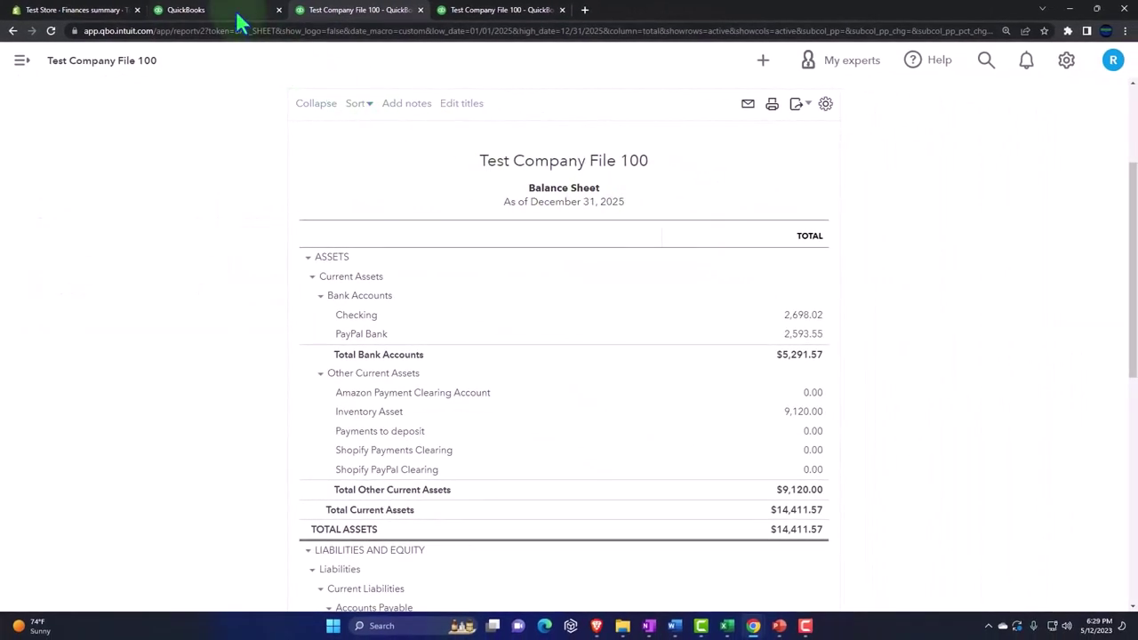
- Return to the second QuickBooks tab showing the Test Company File 100 dashboard
click(236, 12)
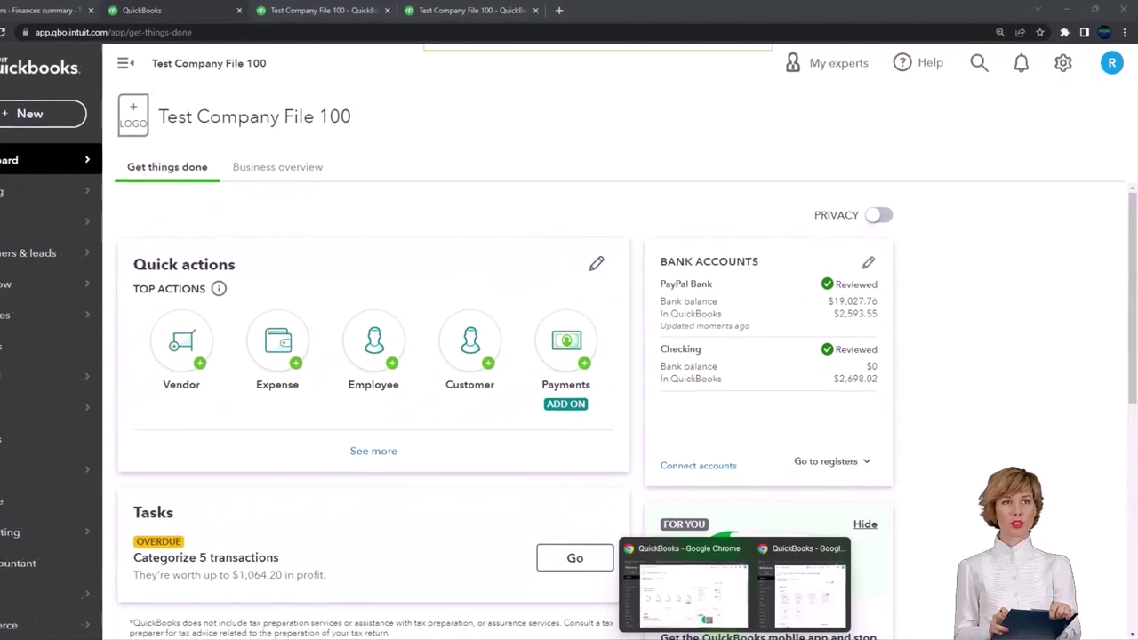
- Switch to the 2330 Student Excel Worksheet Shopify workbook in Excel
click(737, 622)
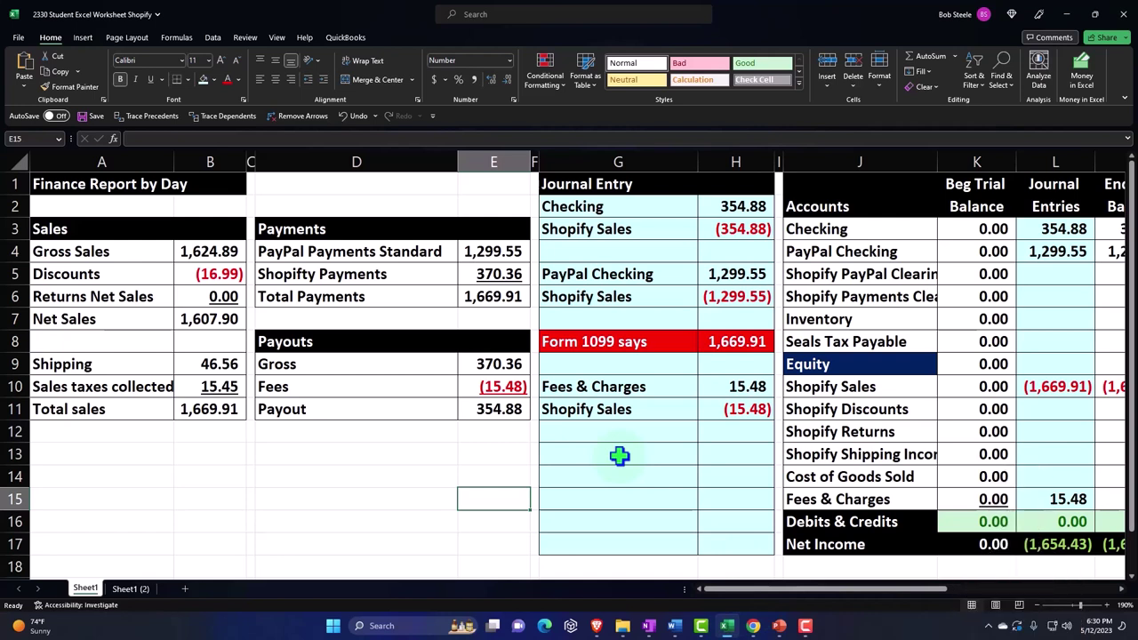
- Minimize Excel and open Commerce in QuickBooks to view the Payouts list
click(1067, 13)
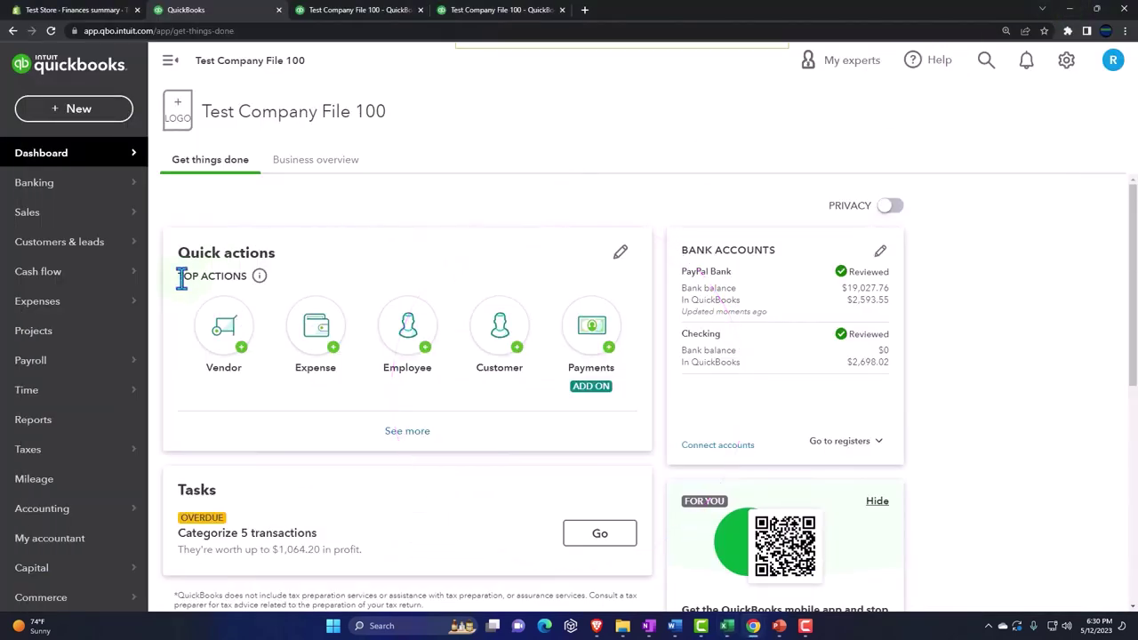
scroll(74, 336, down, 1)
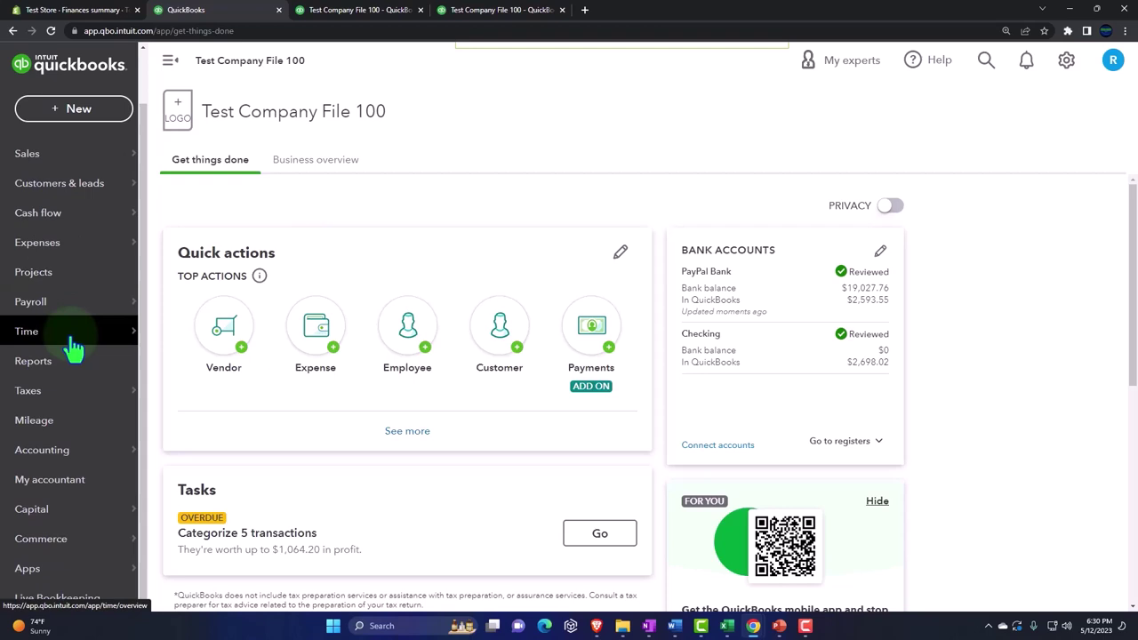
mouse_move(74, 350)
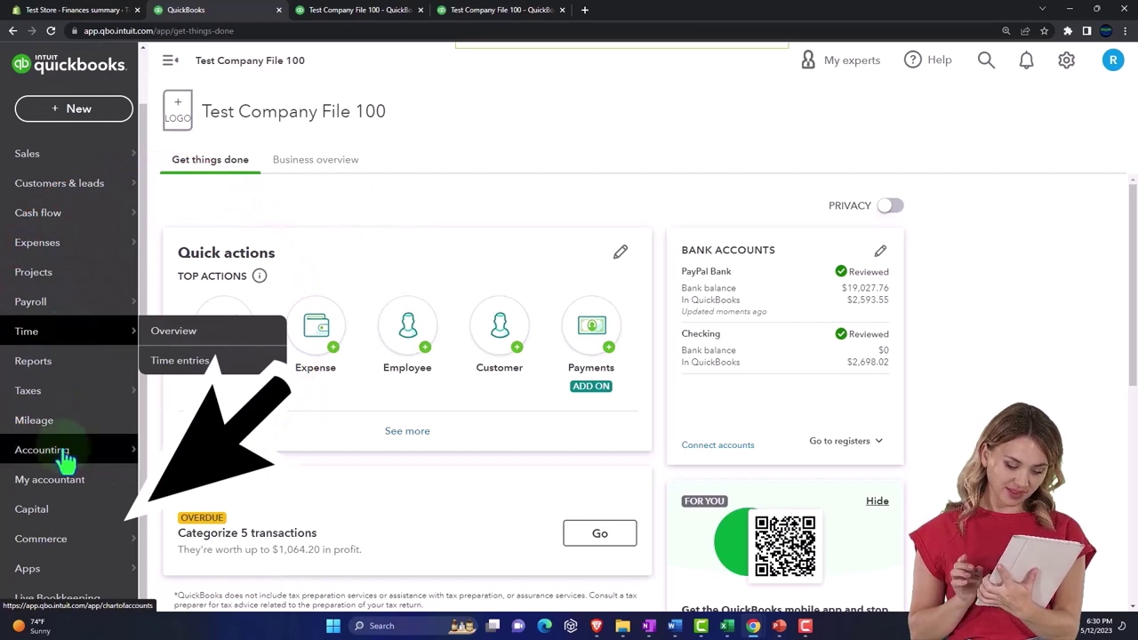
click(53, 546)
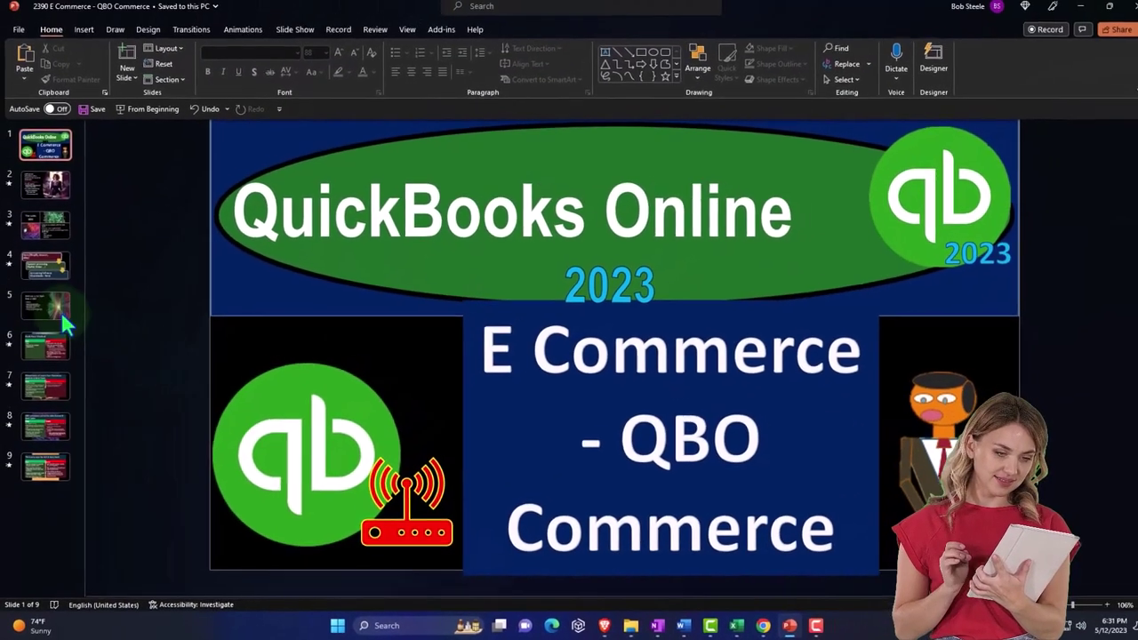
- Review the single Shopify payout row dated 05/08/2023 on Commerce Payouts
click(59, 311)
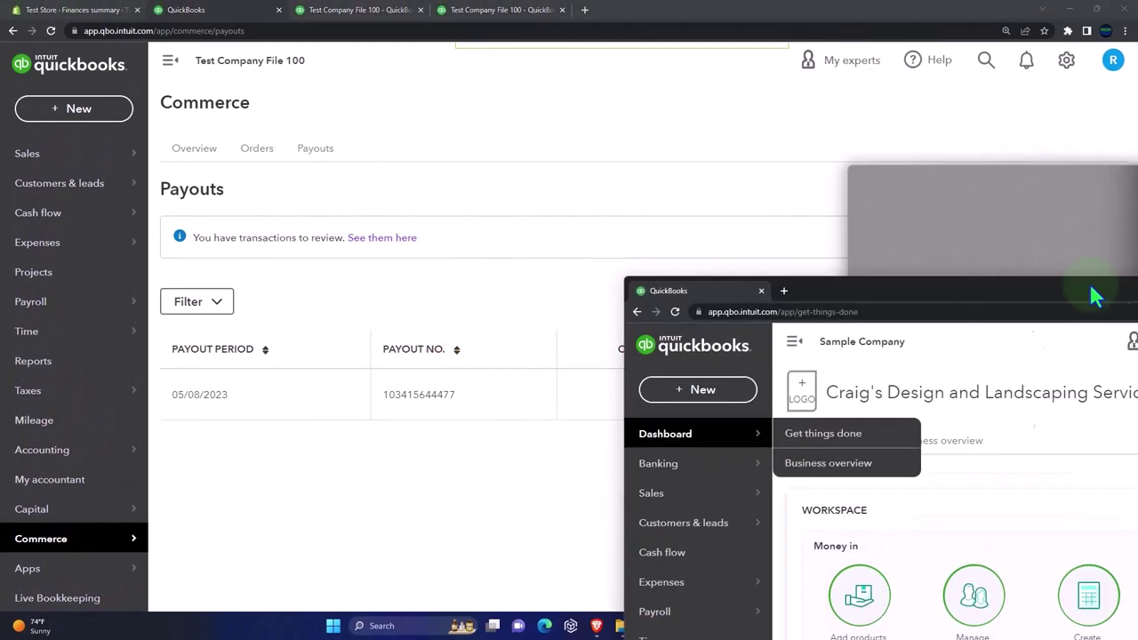
- Maximize the Incognito window showing the Craig's Design and Landscaping Services sample company
drag(1093, 293, 618, 11)
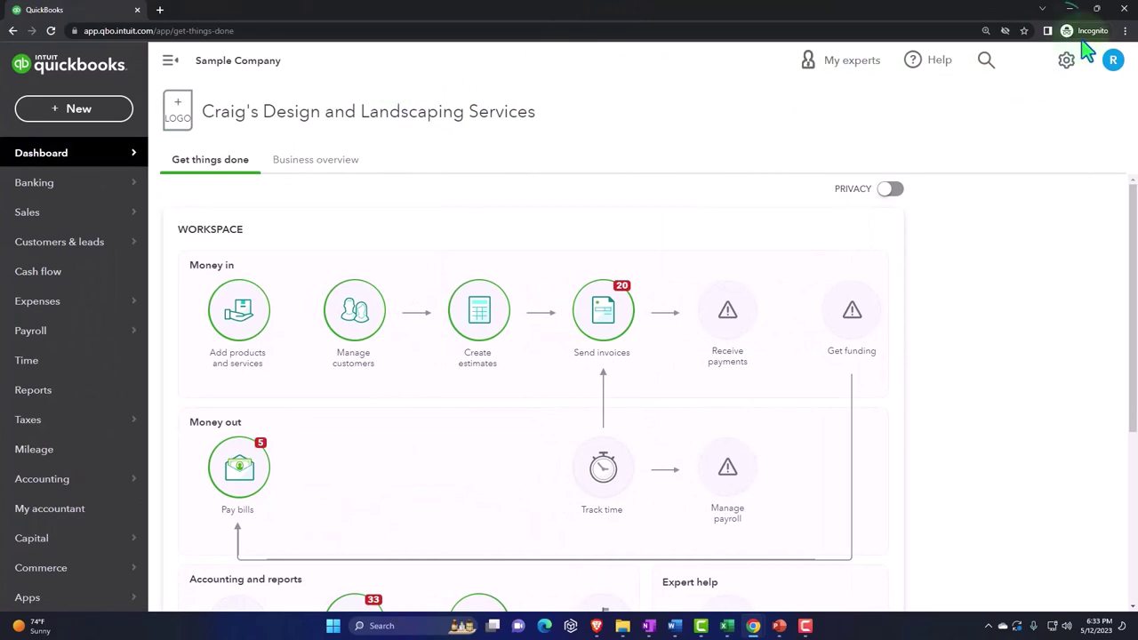
mouse_move(511, 12)
mouse_down()
mouse_move(490, 109)
mouse_move(496, 160)
mouse_move(502, 5)
mouse_up()
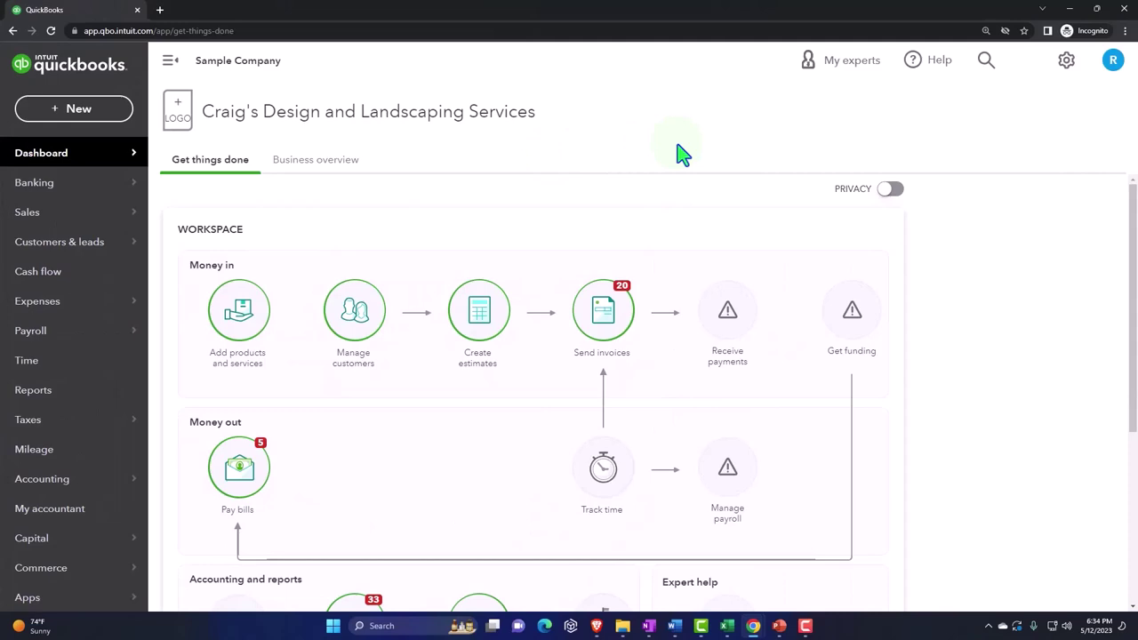
click(1125, 31)
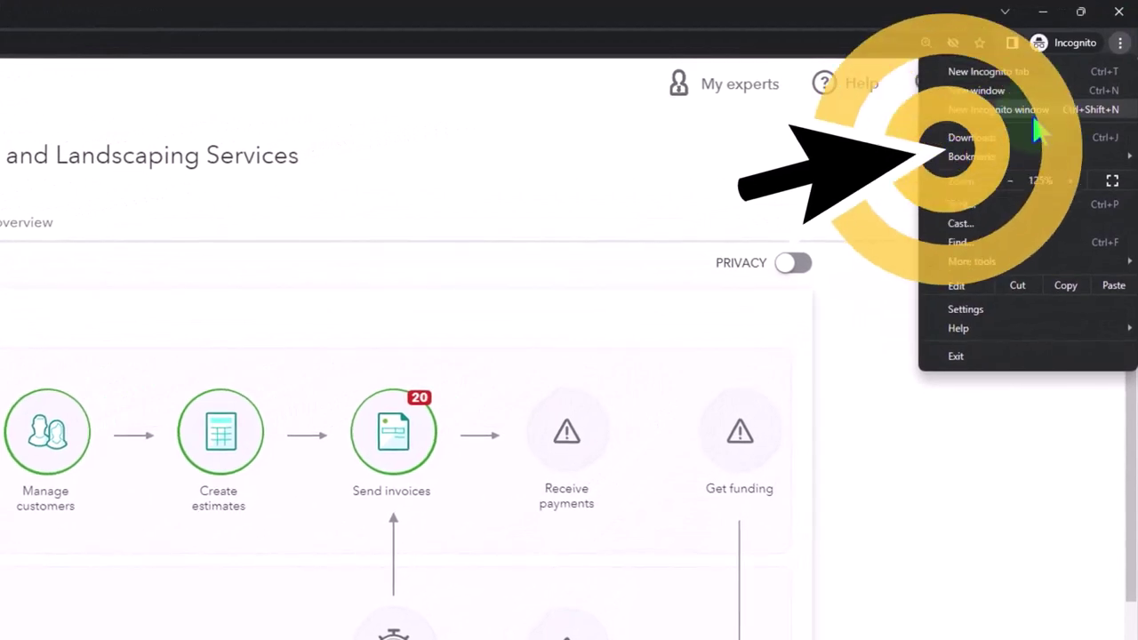
click(692, 216)
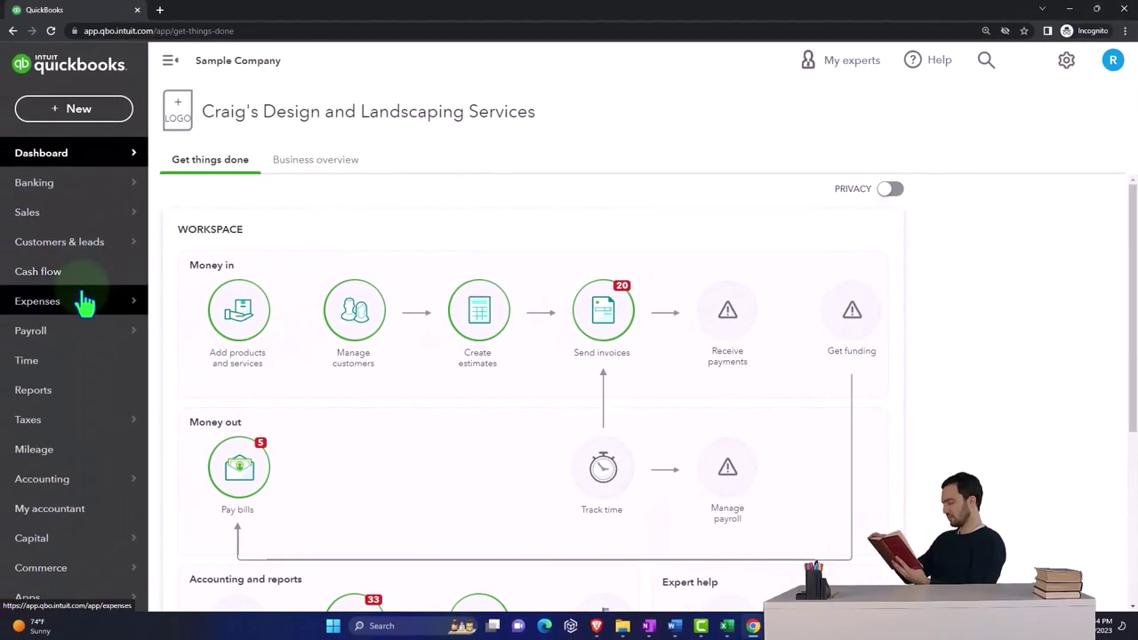
- Open Commerce for the sample company to reach its Commerce Overview page
click(55, 574)
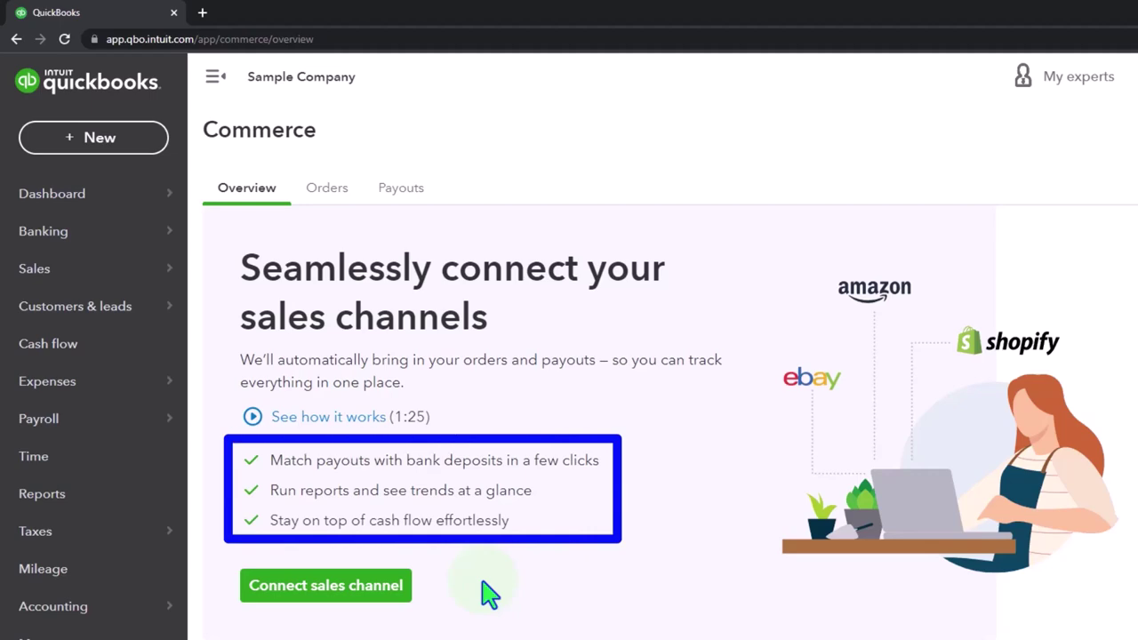
- Start a sales channel connection, choose Shopify, and continue to the Connect step
click(400, 586)
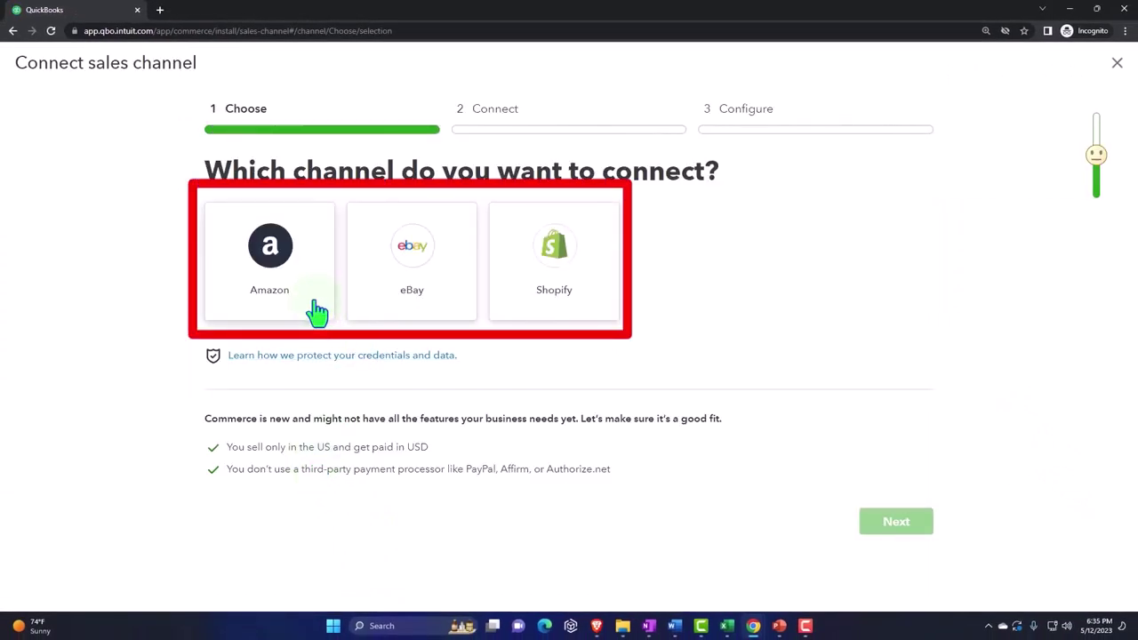
click(507, 310)
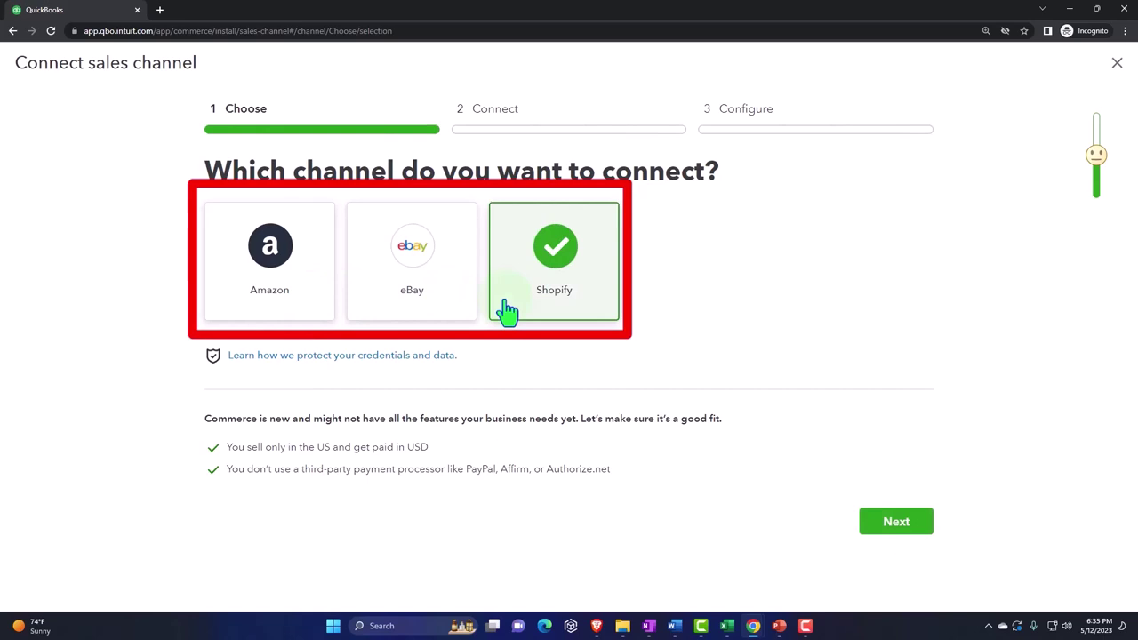
click(903, 527)
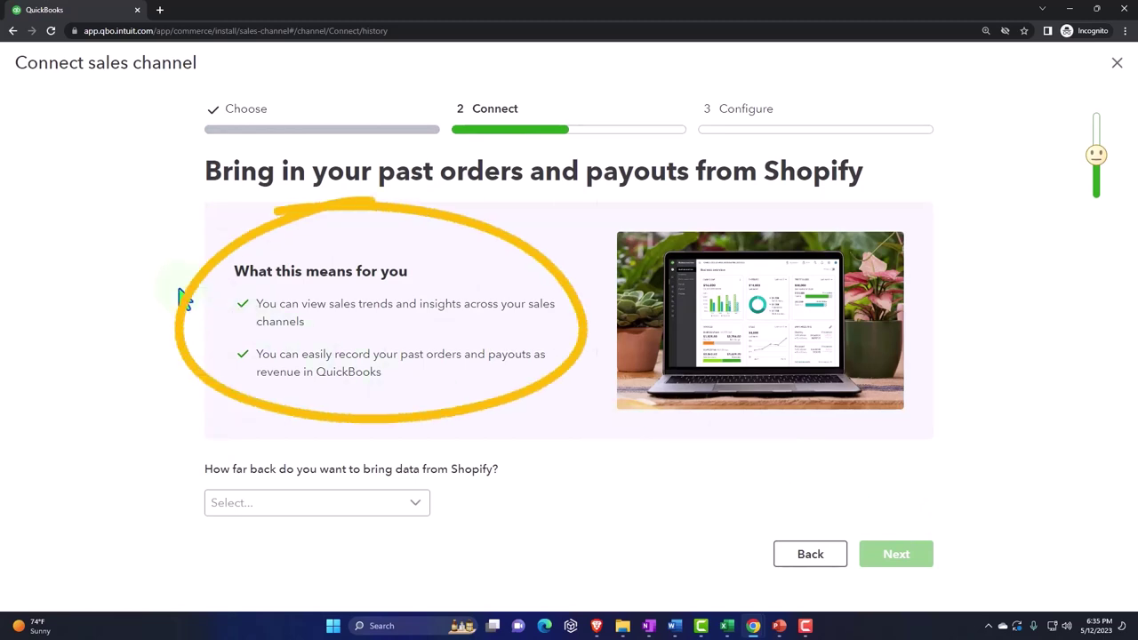
- Import Shopify data from the beginning of this year (01/01/2023) and continue
click(409, 508)
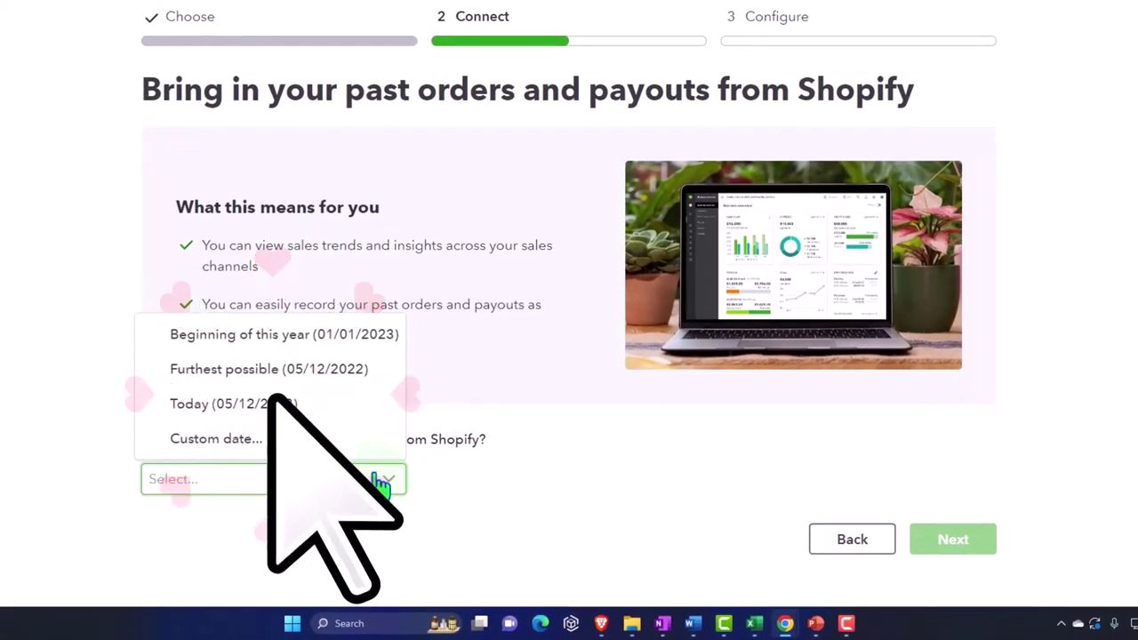
click(336, 343)
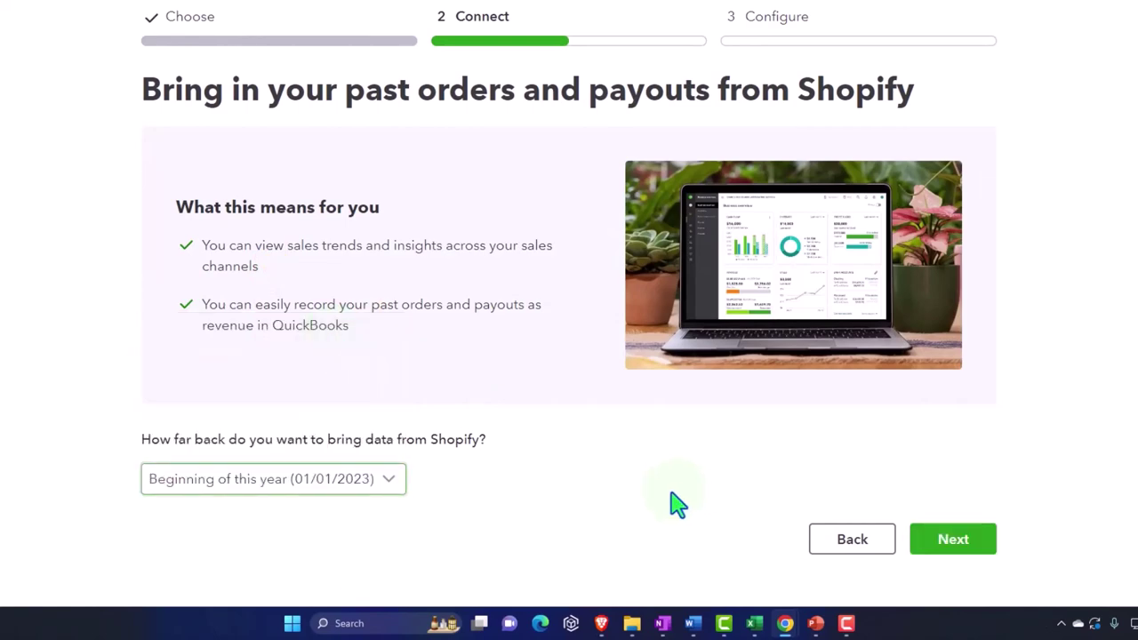
click(958, 544)
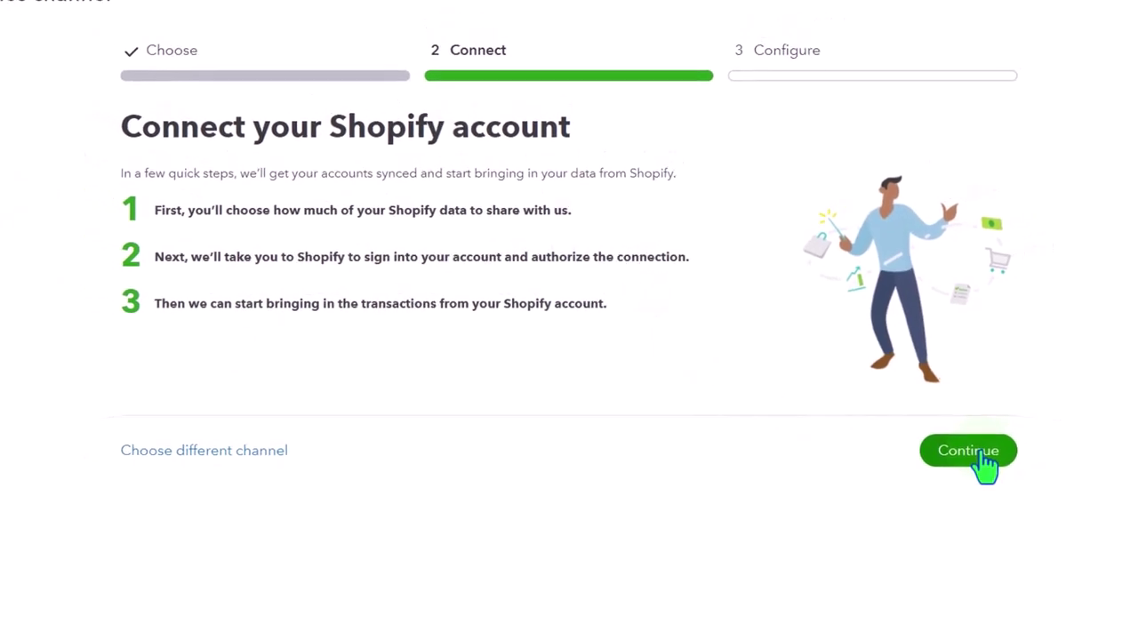
- Agree to link Shopify with QuickBooks and start entering the .myshopify.com store address
click(981, 458)
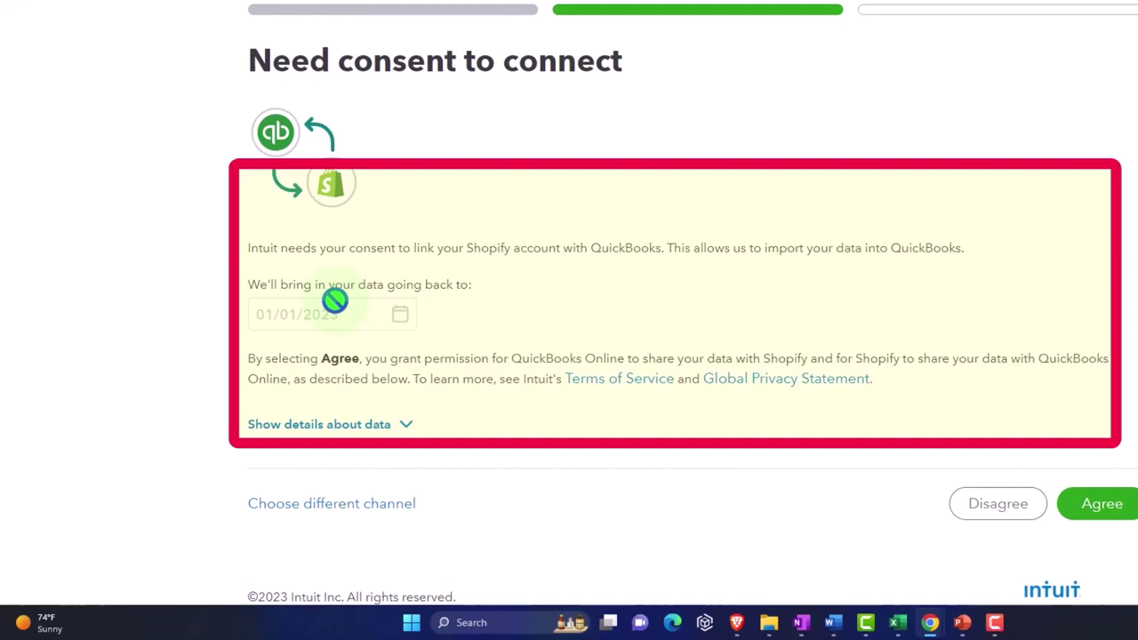
scroll(586, 422, down, 1)
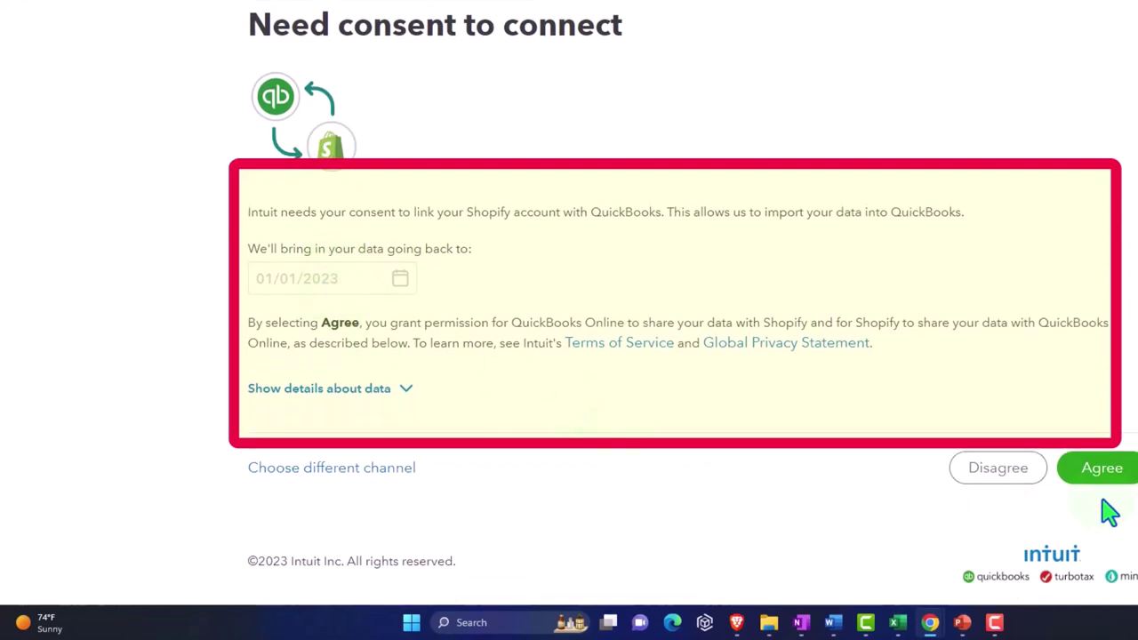
click(1117, 473)
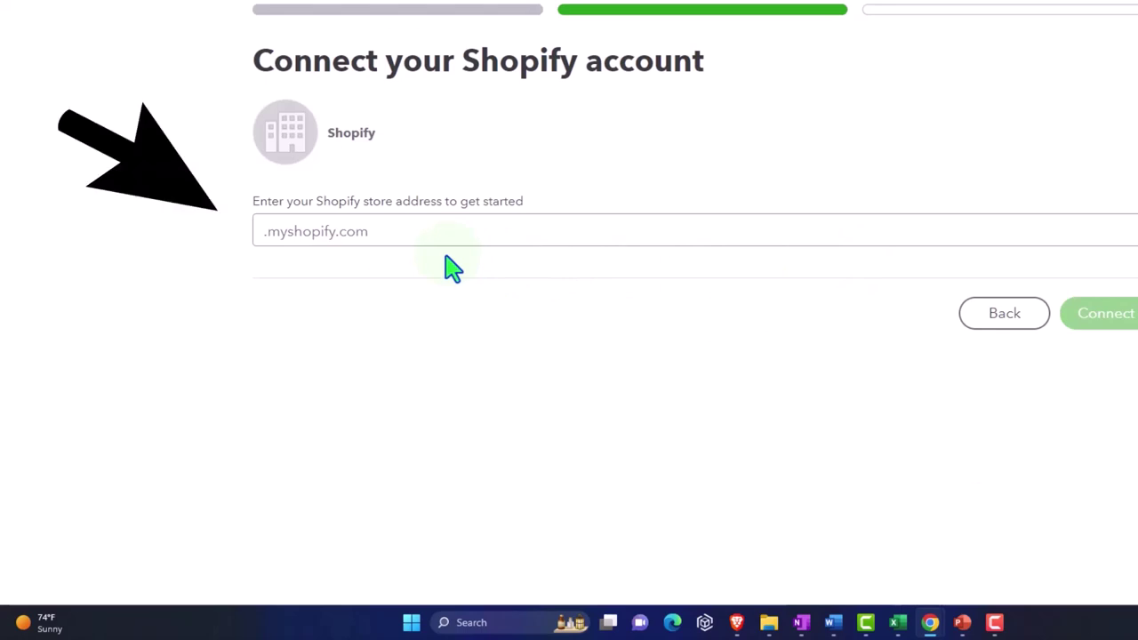
click(355, 238)
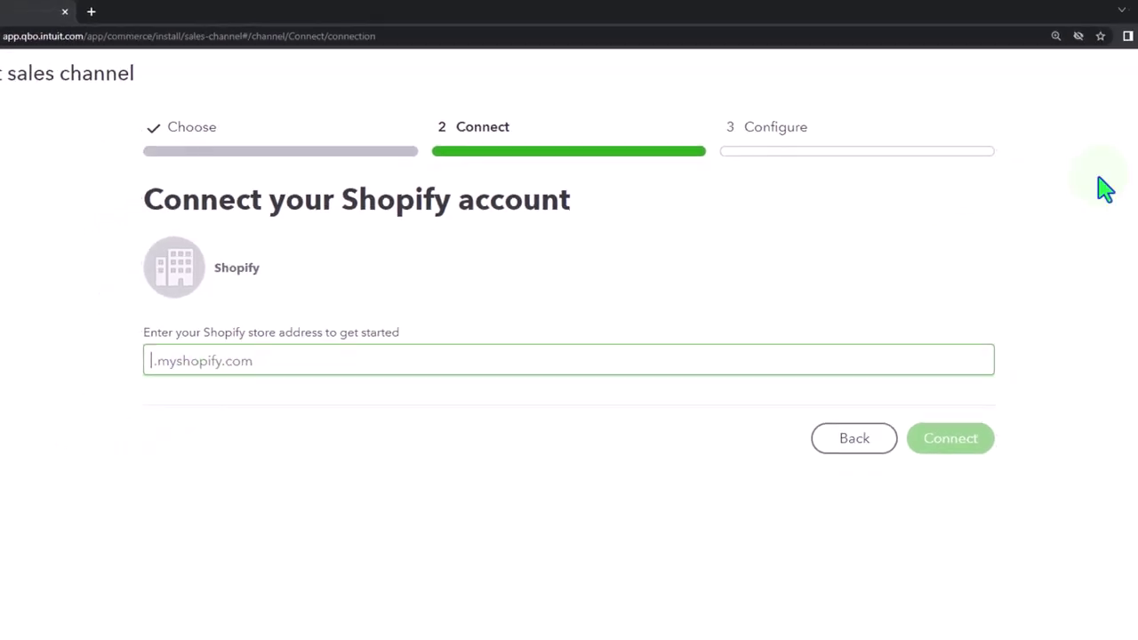
- Close the Shopify connection setup and the sample company window
click(1137, 86)
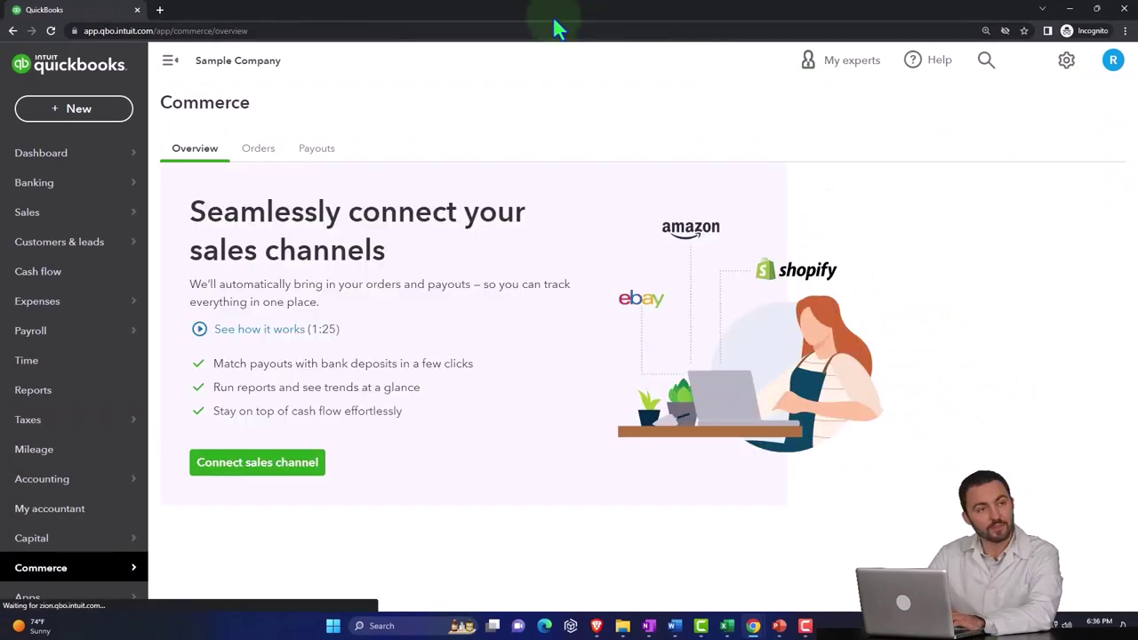
drag(558, 30, 922, 389)
click(933, 284)
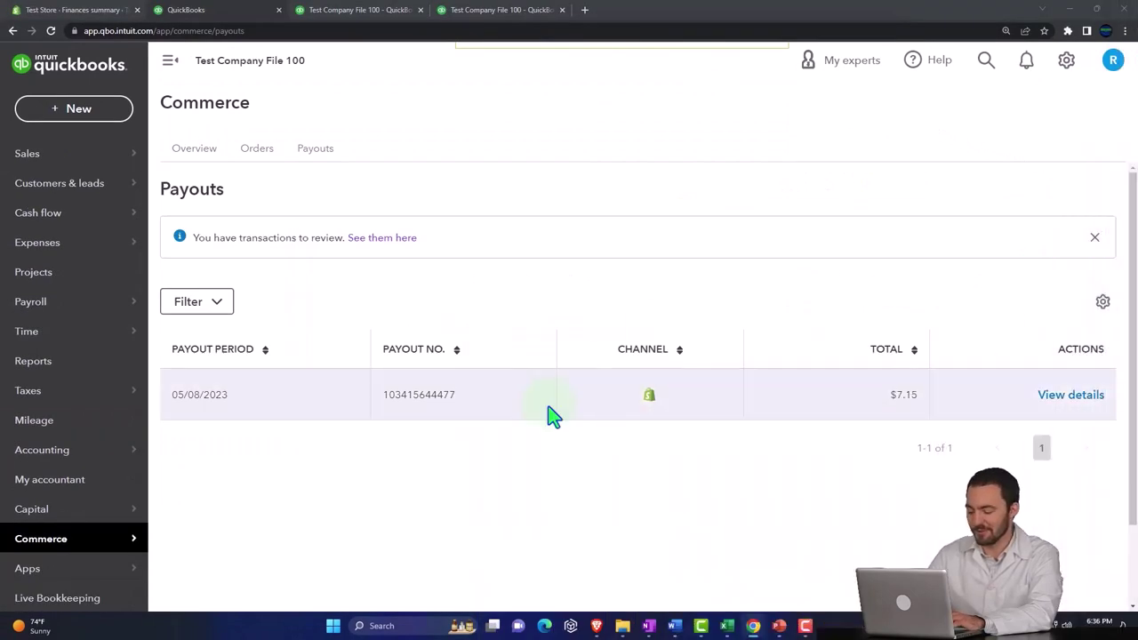
- Show the Shopify store's Finances overview next to the QuickBooks Commerce dashboard
click(196, 153)
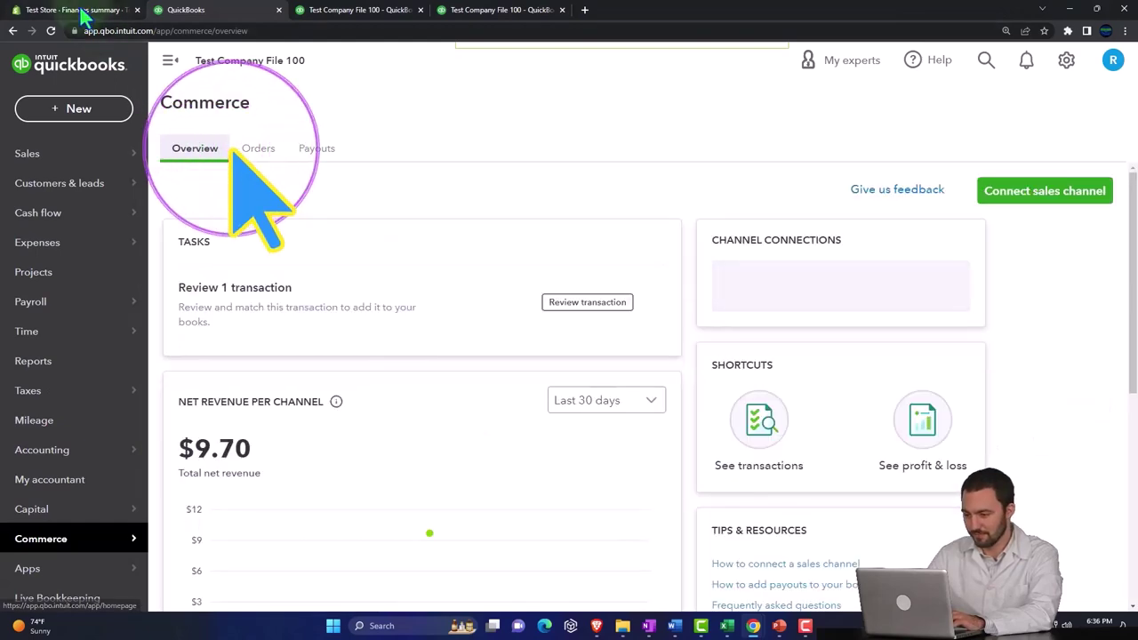
click(80, 12)
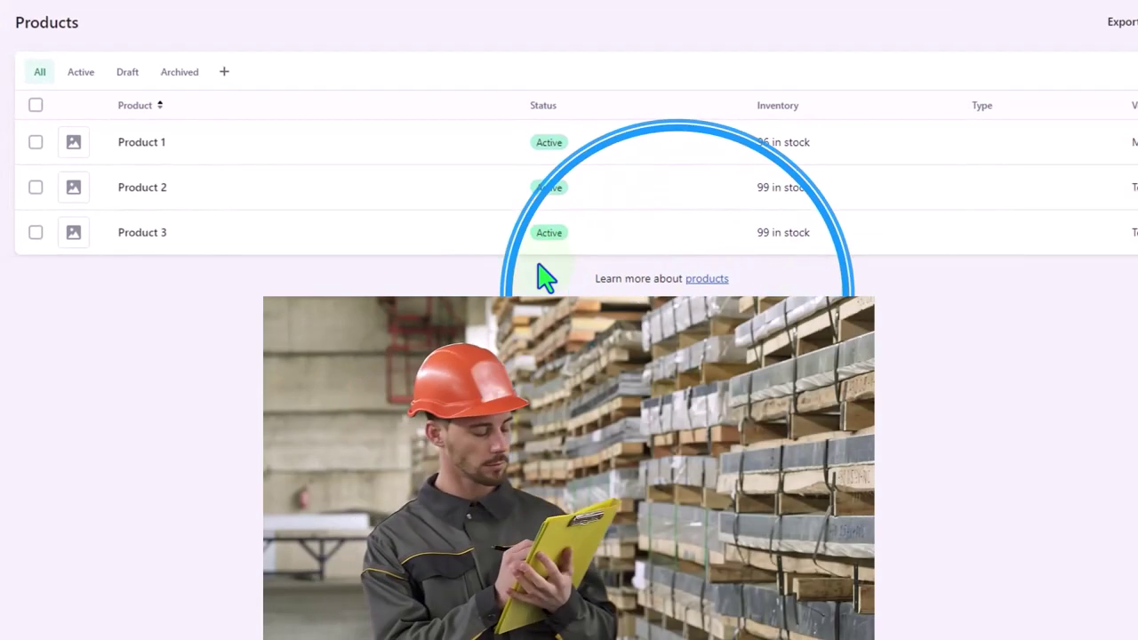
click(45, 179)
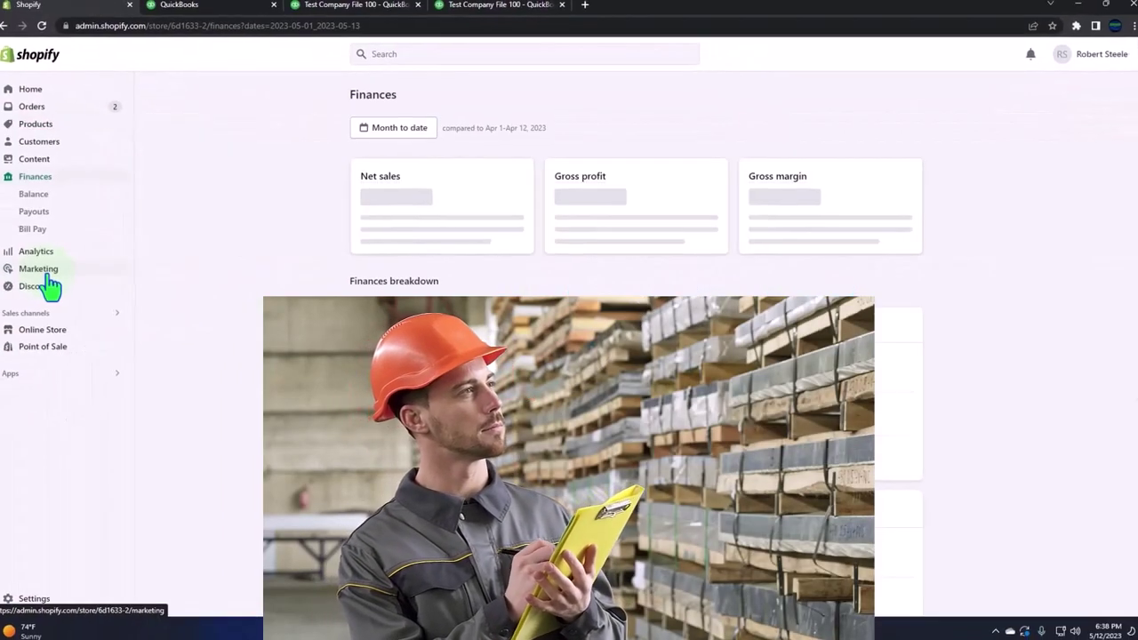